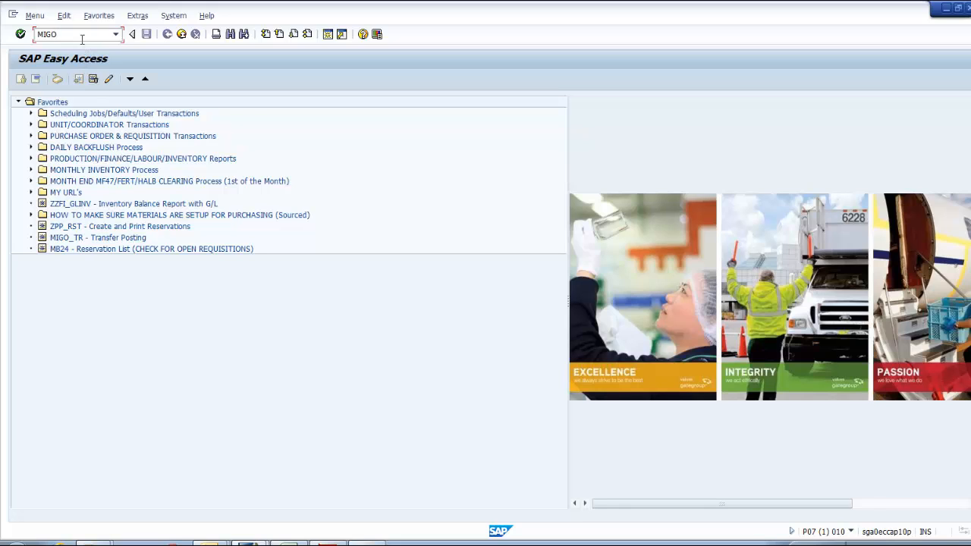
# - Open transaction MIGO and set it to a Goods Receipt against a Purchase Order
pyautogui.press('Return')
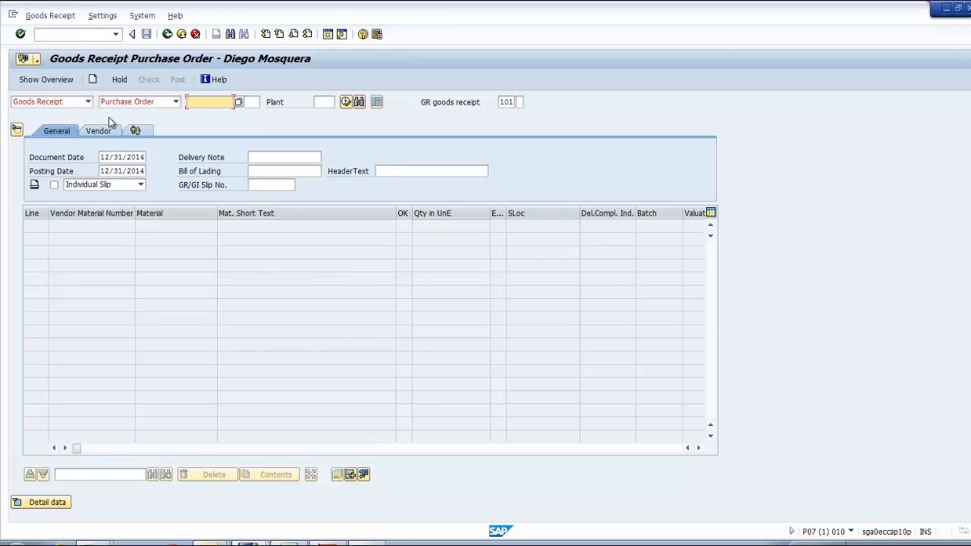
pyautogui.click(88, 102)
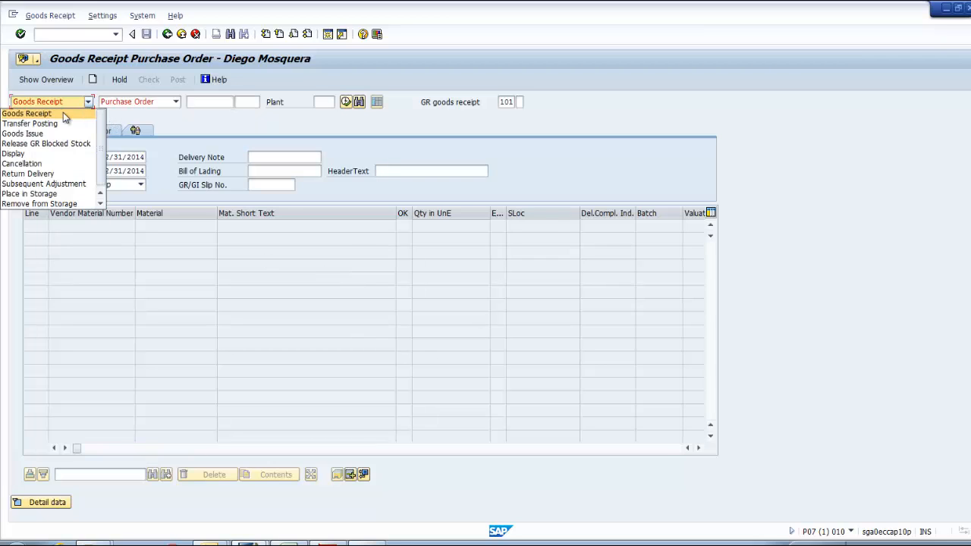
pyautogui.click(55, 113)
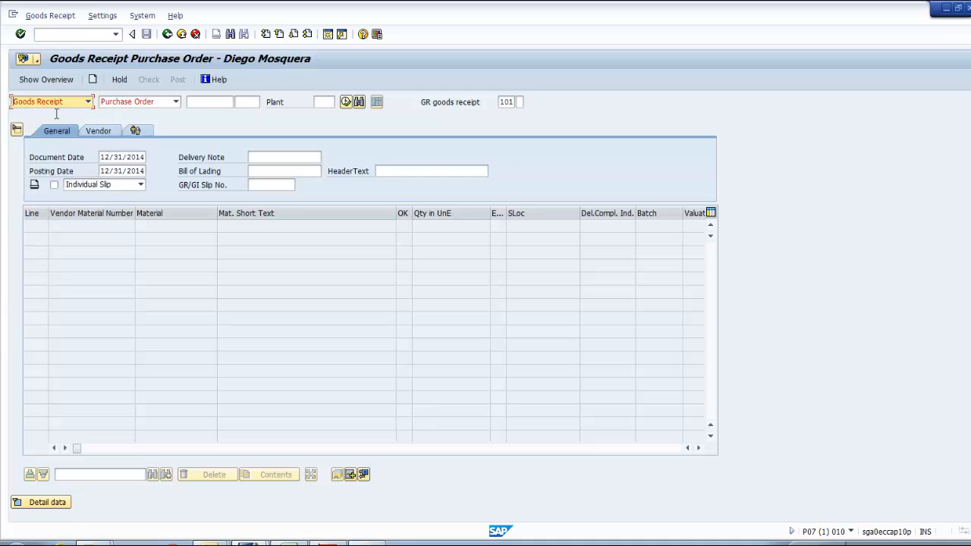
pyautogui.click(175, 105)
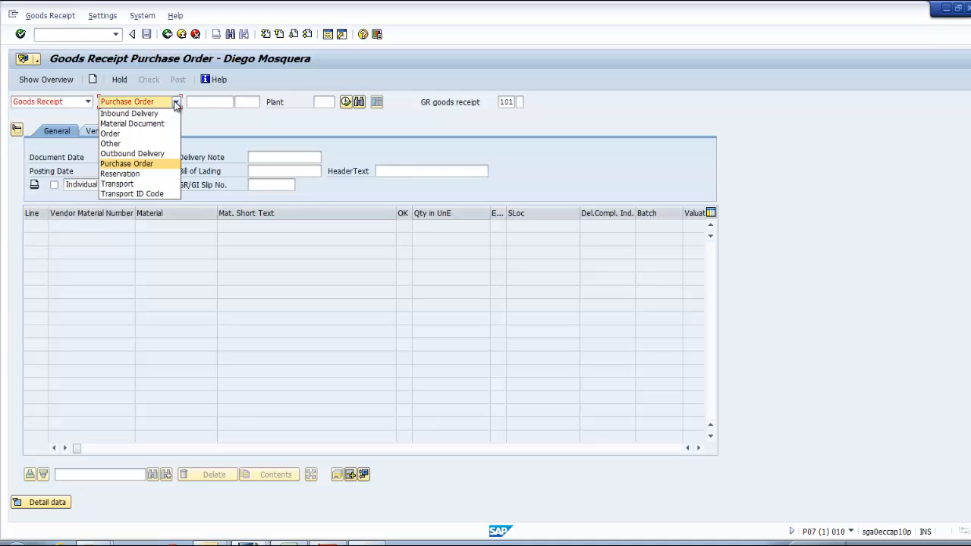
pyautogui.click(123, 163)
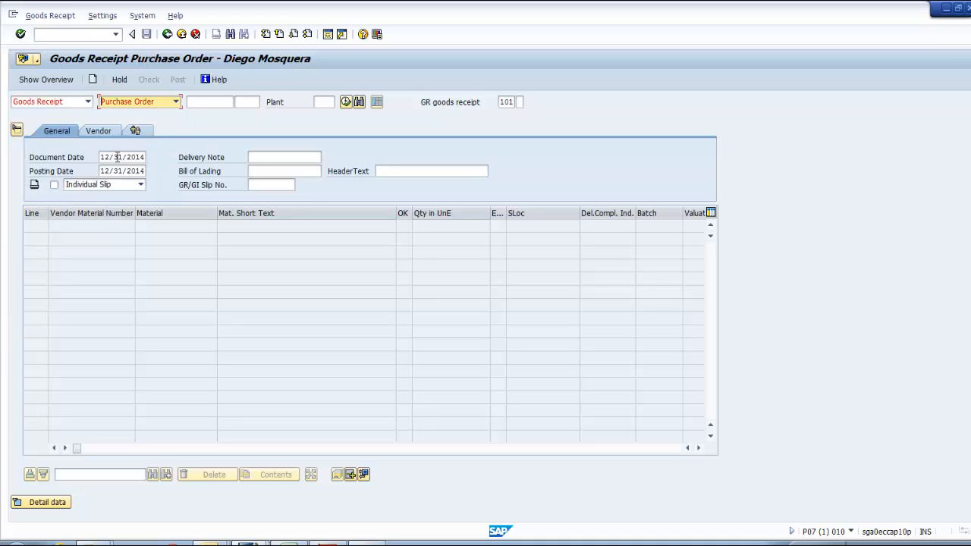
# - Look up the PO number in the purchase order PDF in Adobe Reader and load that order into the SAP goods receipt
pyautogui.click(212, 105)
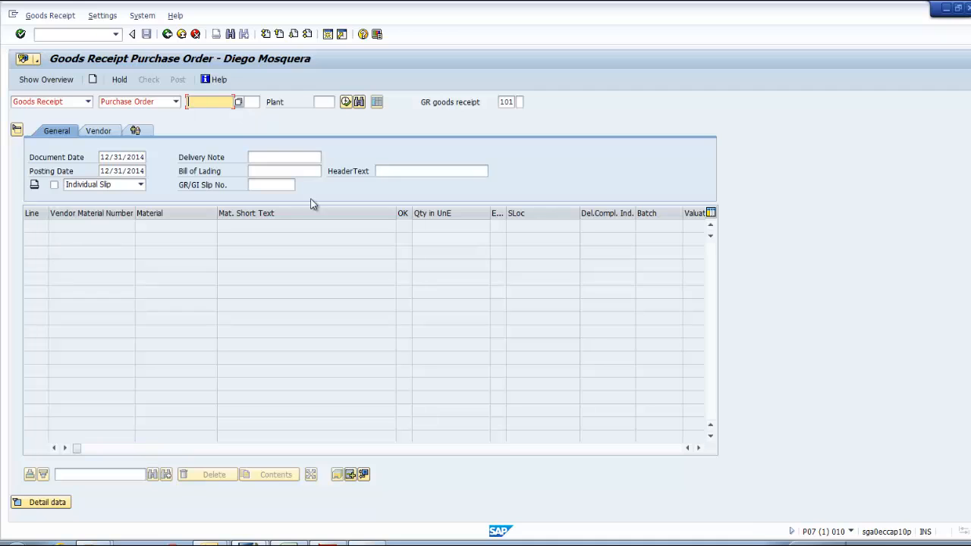
pyautogui.click(327, 543)
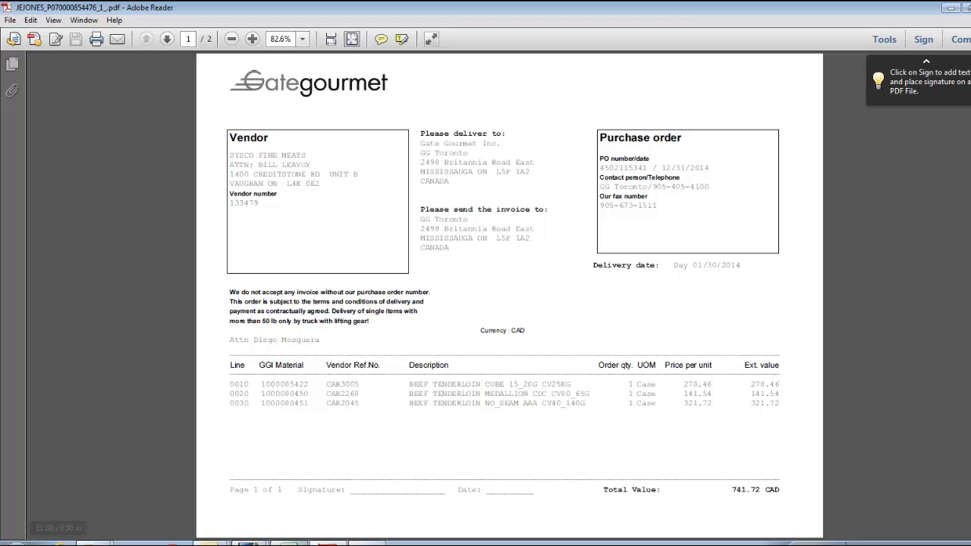
pyautogui.click(296, 542)
pyautogui.write('4502')
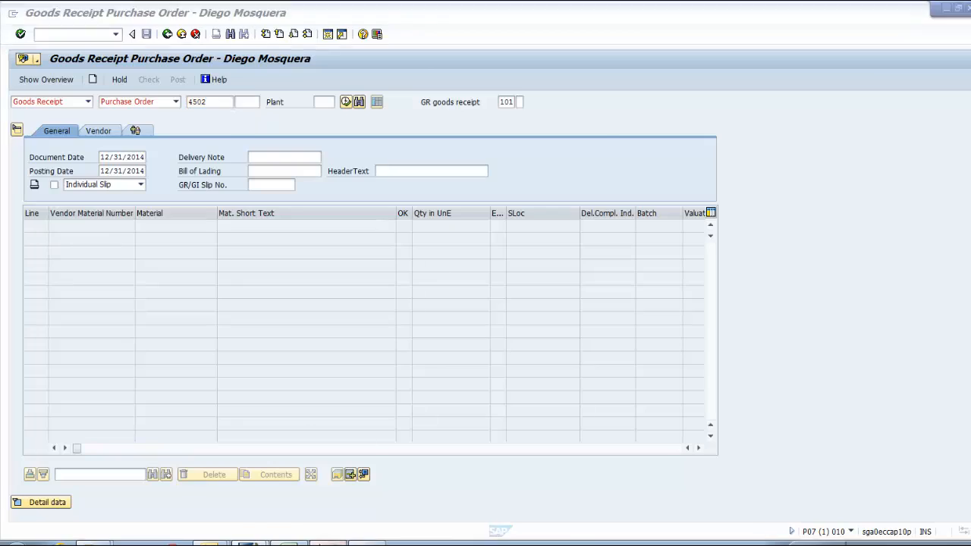
pyautogui.hotkey('alt', 'Tab')
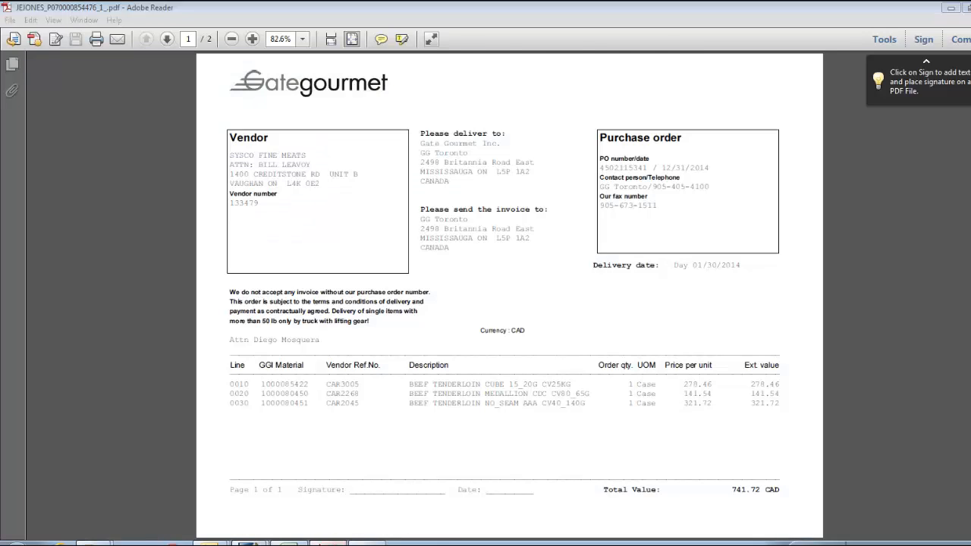
pyautogui.hotkey('alt', 'Tab')
pyautogui.write('11')
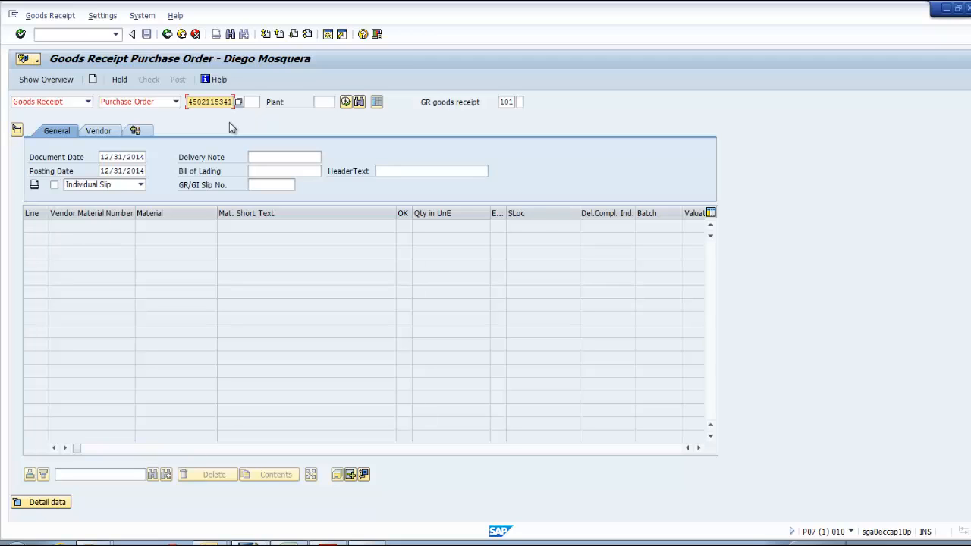
pyautogui.press('Return')
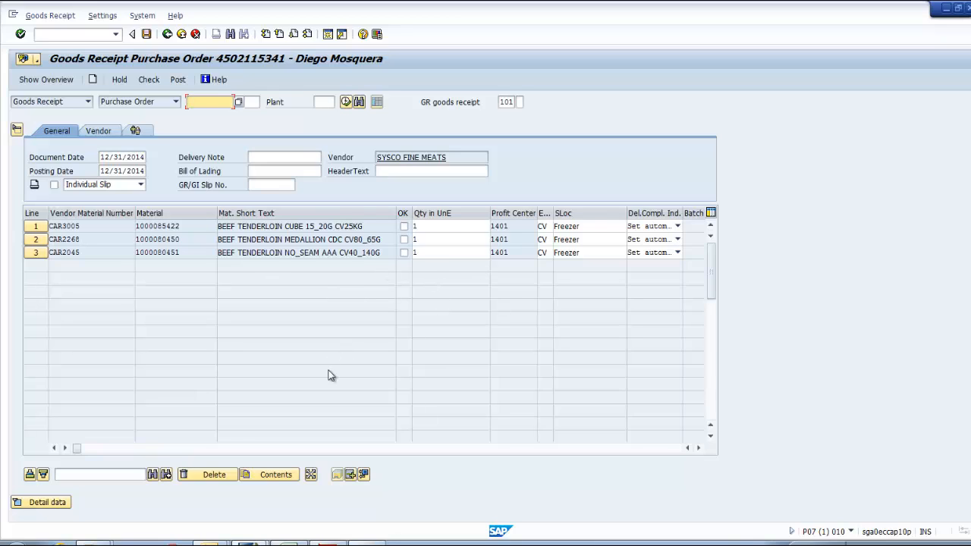
# - Compare the ordered quantities and units in the purchase order PDF with the quantities on the three SAP goods receipt lines
pyautogui.moveTo(327, 543)
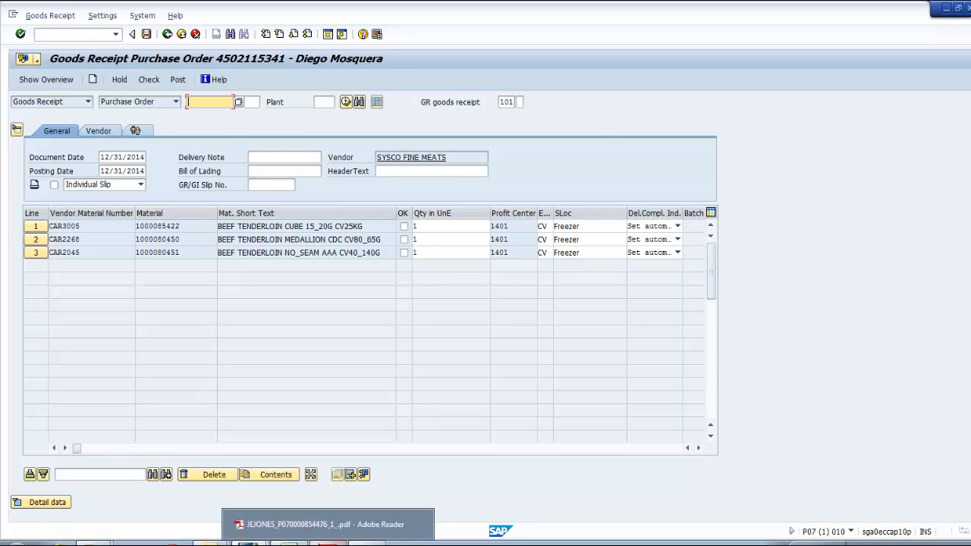
pyautogui.click(328, 524)
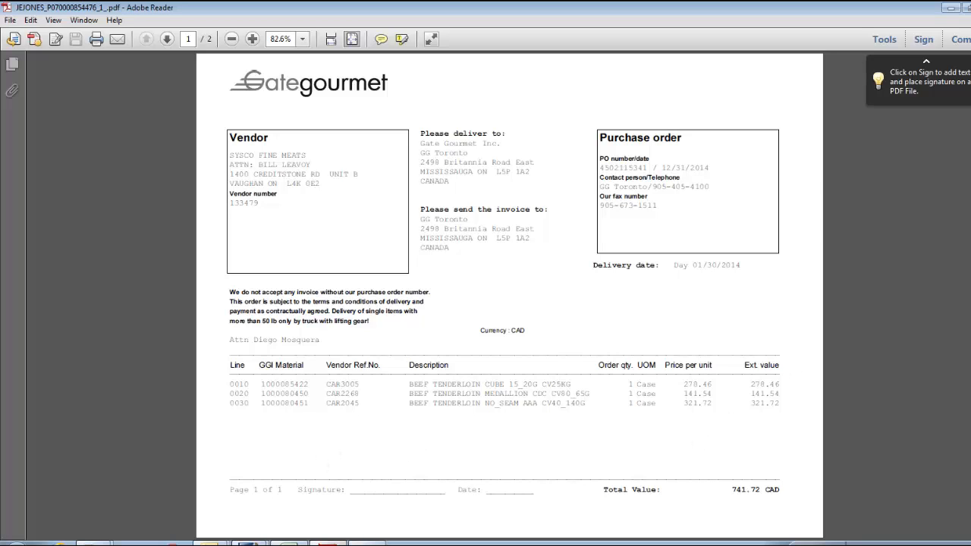
pyautogui.click(328, 543)
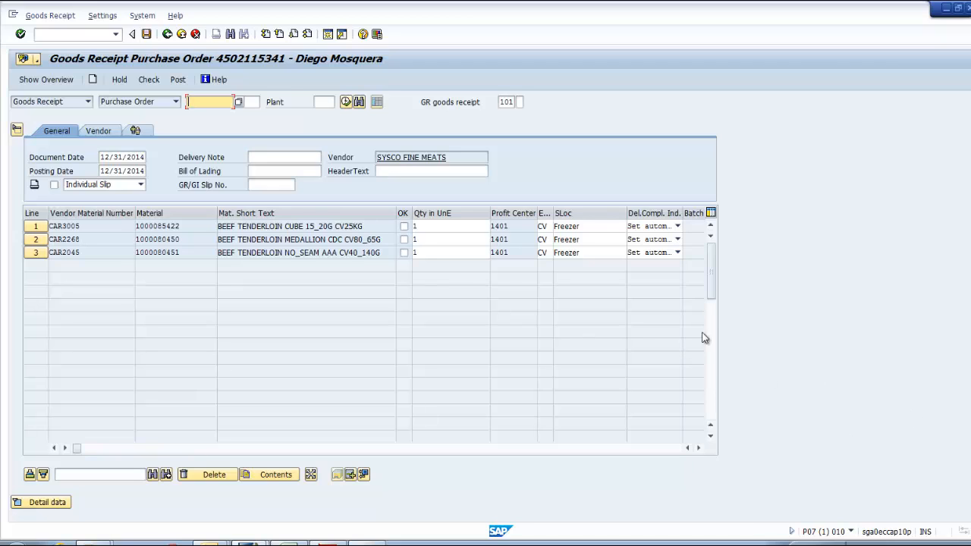
pyautogui.click(427, 226)
pyautogui.click(423, 240)
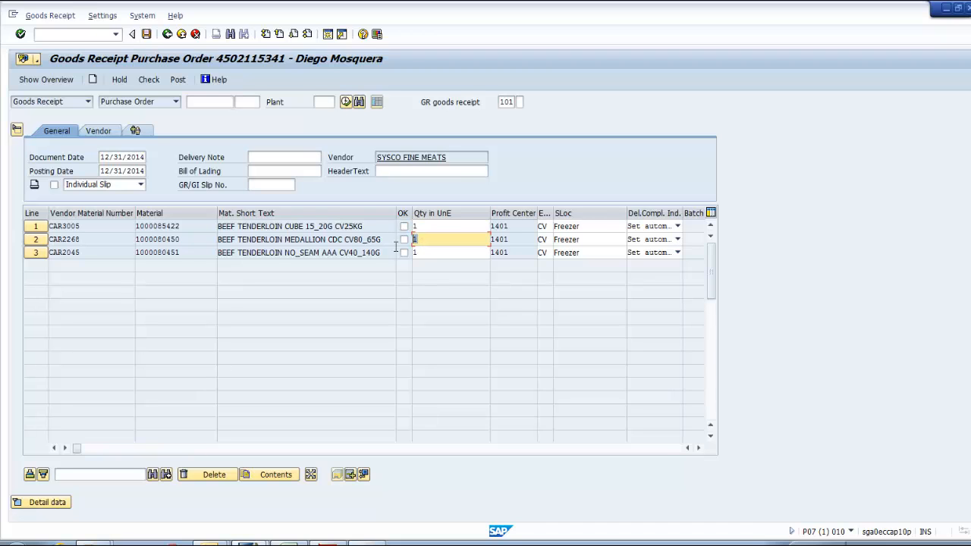
pyautogui.click(422, 254)
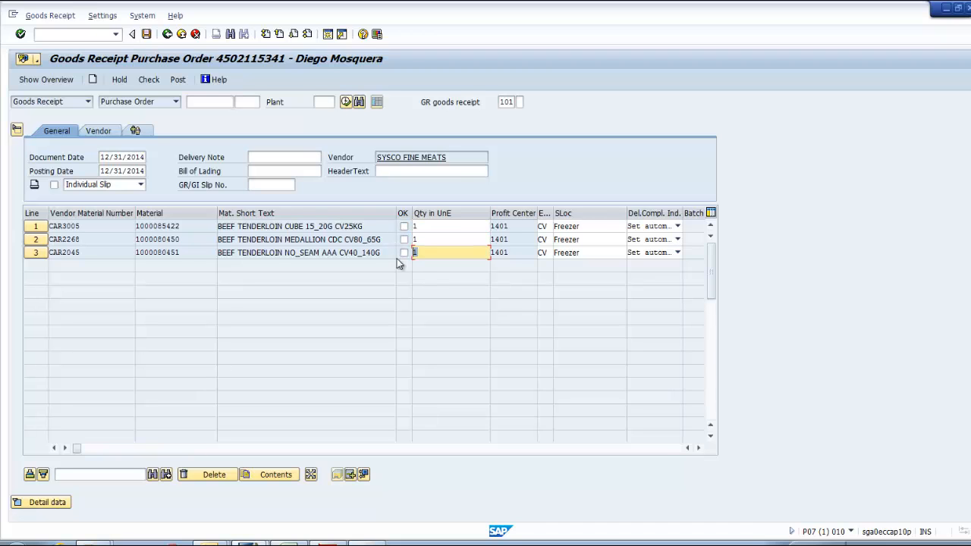
pyautogui.click(332, 542)
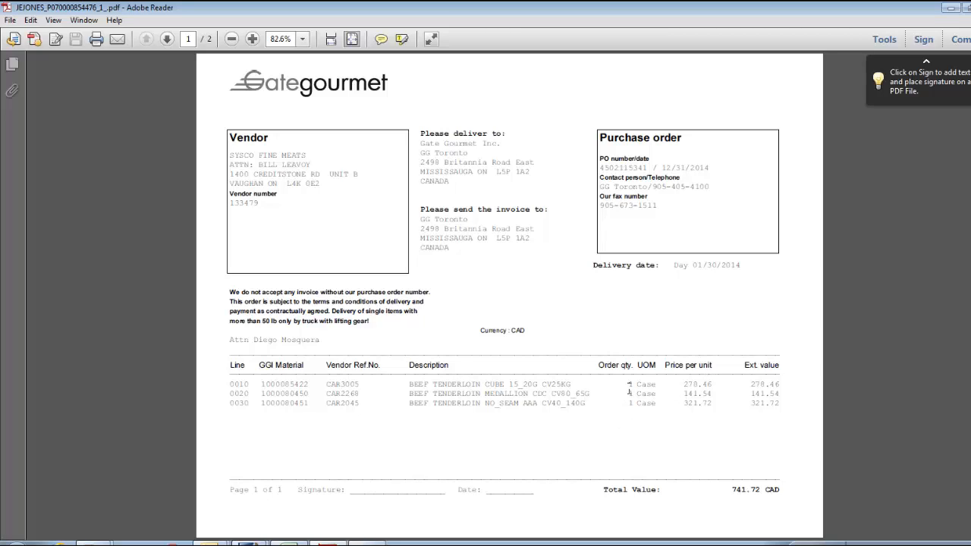
pyautogui.moveTo(628, 390); pyautogui.dragTo(658, 383)
pyautogui.click(657, 432)
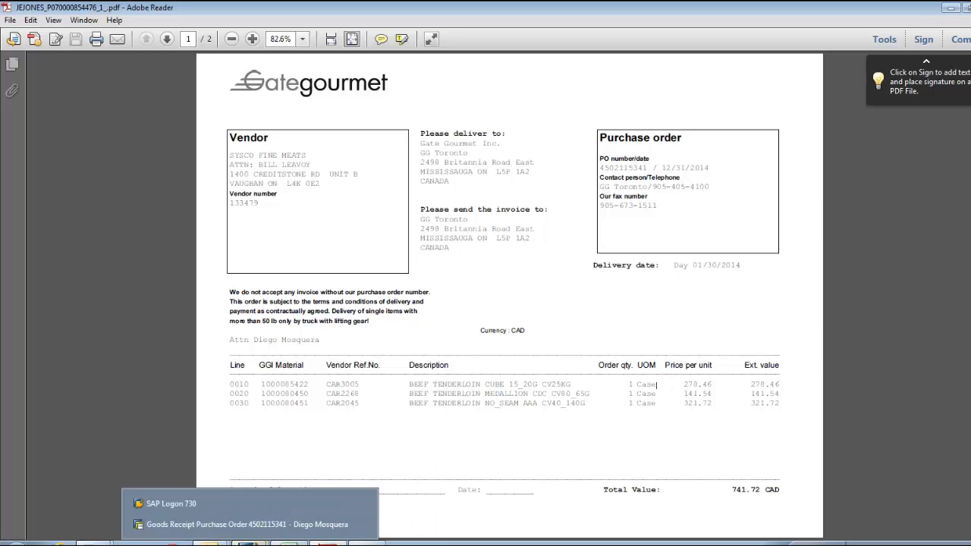
pyautogui.click(248, 539)
pyautogui.click(245, 527)
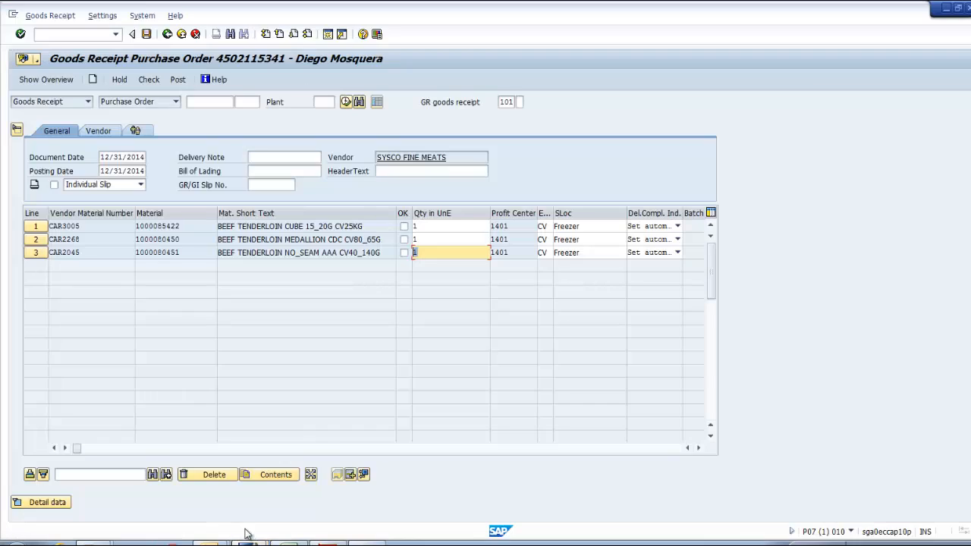
# - Set the received quantity of the BEEF TENDERLOIN CUBE line to 0.5 and enter 1 for line 3
pyautogui.click(428, 226)
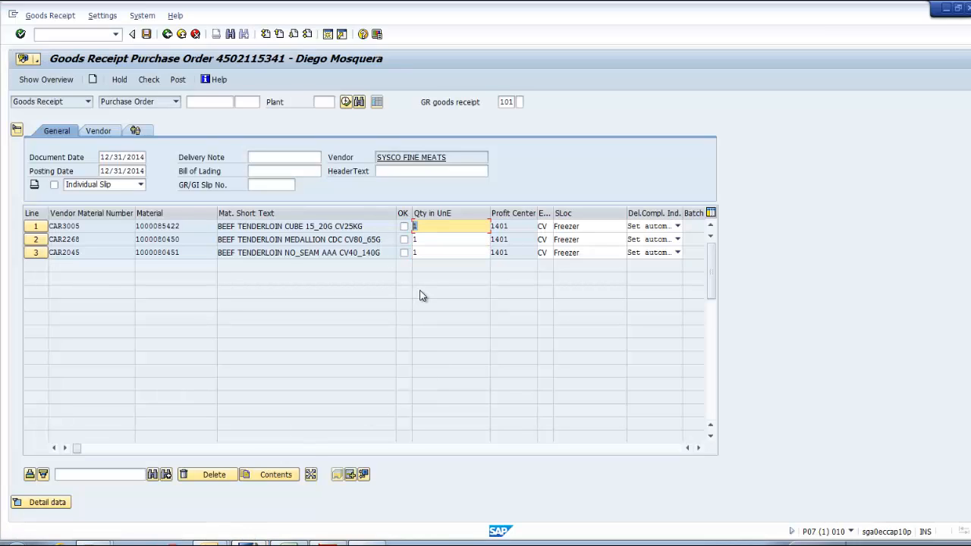
pyautogui.write('0.5')
pyautogui.click(431, 240)
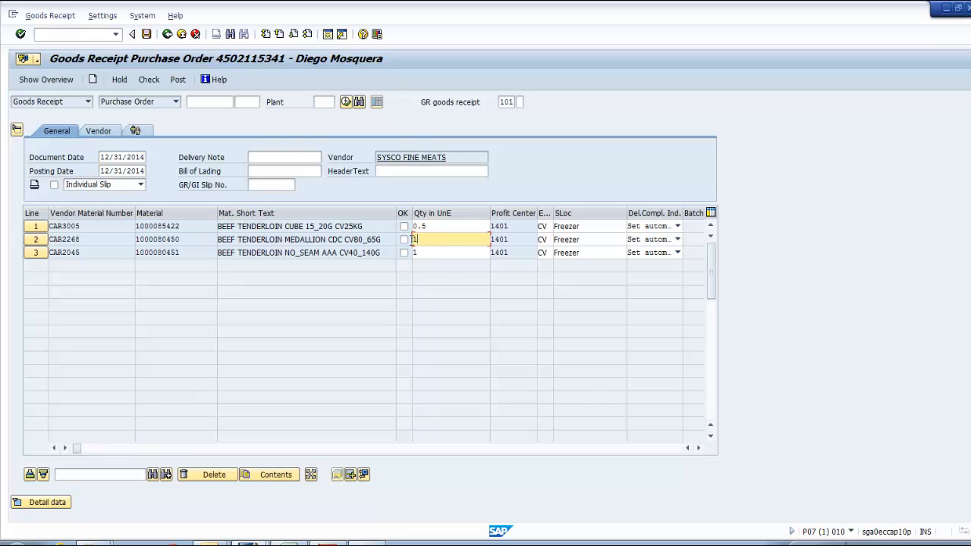
pyautogui.doubleClick(414, 239)
pyautogui.doubleClick(433, 253)
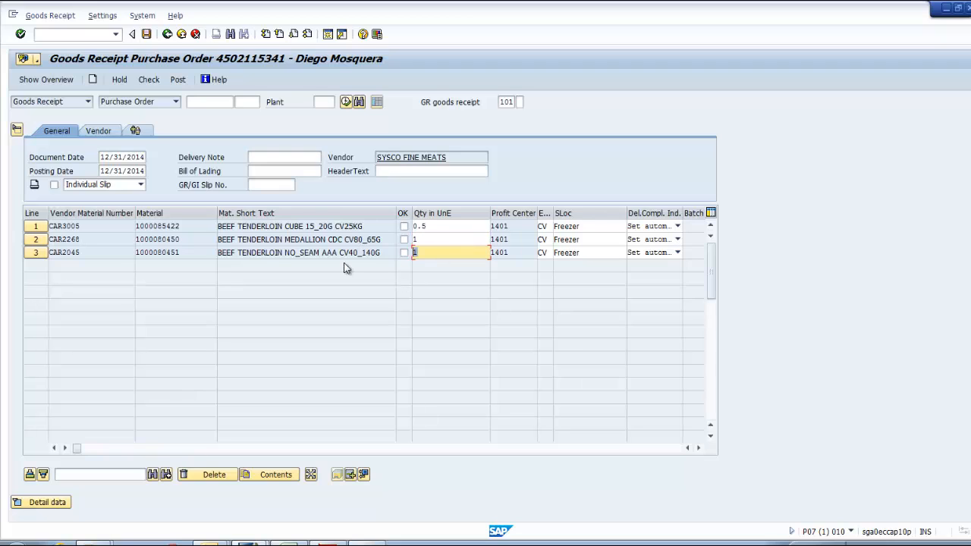
pyautogui.write('1')
# - Mark all three goods receipt lines as OK
pyautogui.click(404, 252)
pyautogui.click(403, 239)
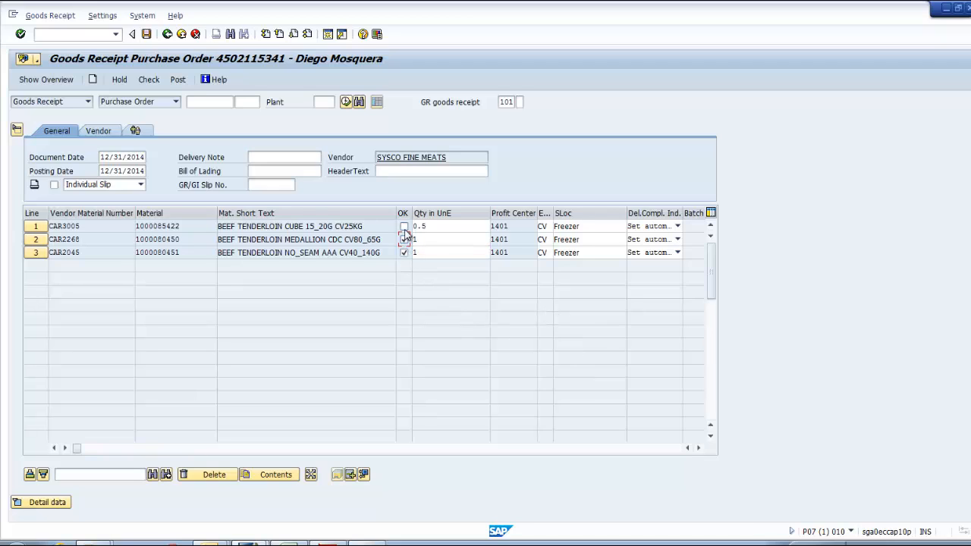
pyautogui.click(403, 226)
pyautogui.click(371, 543)
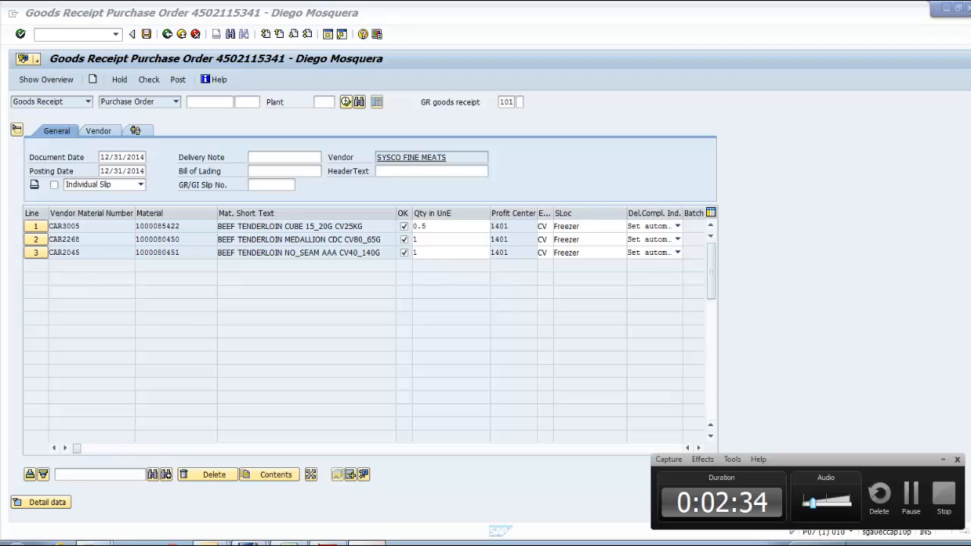
pyautogui.click(372, 543)
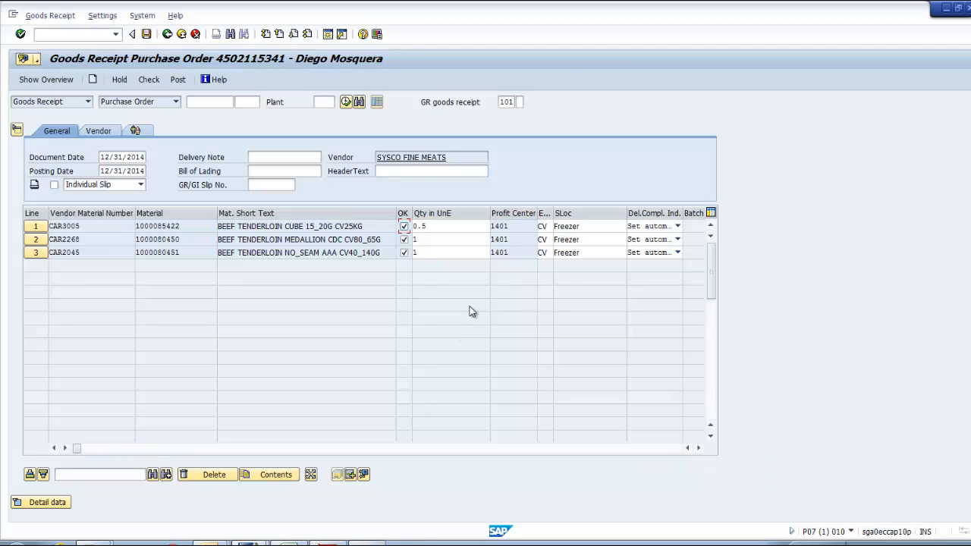
# - Change the delivery completed indicator of line 1 to Set
pyautogui.click(700, 448)
pyautogui.click(699, 449)
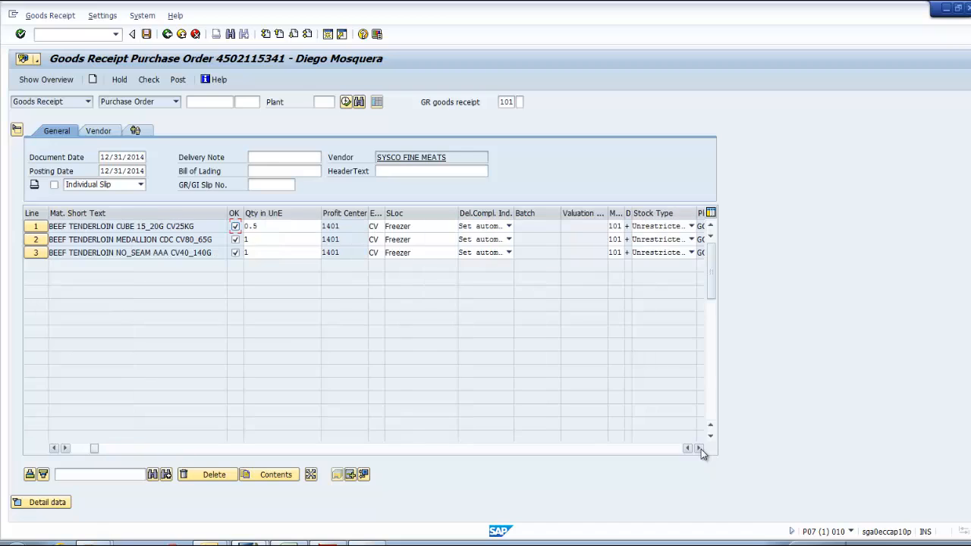
pyautogui.click(508, 226)
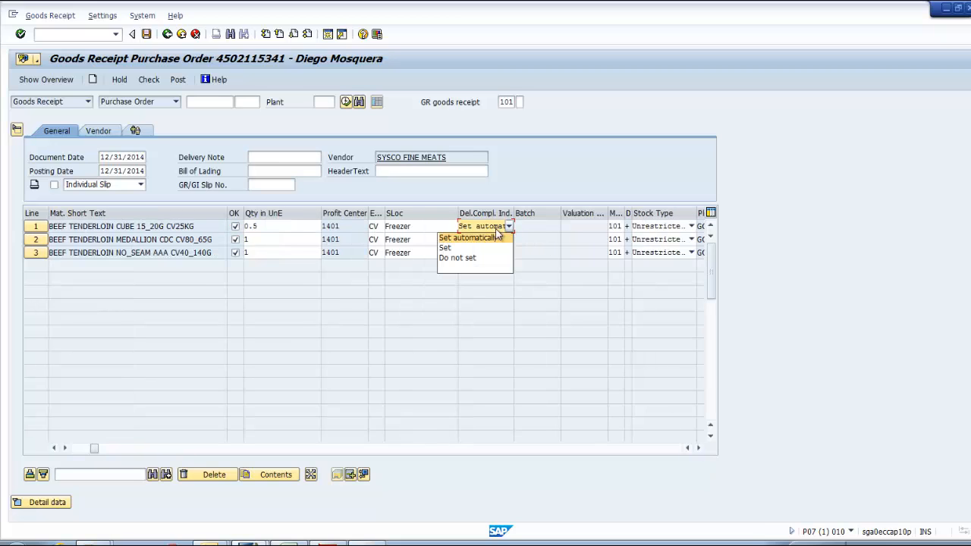
pyautogui.click(461, 249)
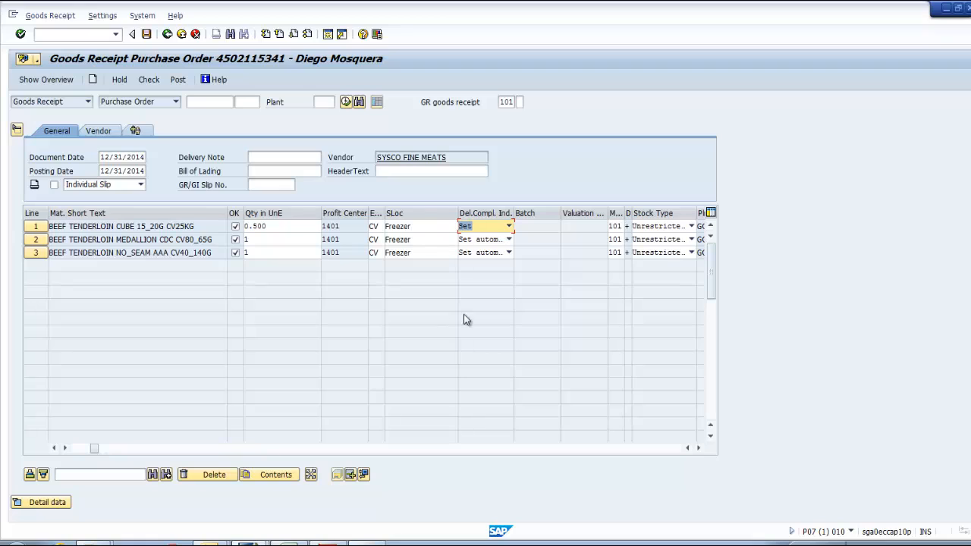
# - Return line 1's delivery completed indicator to Set automatically and set its received quantity to 1
pyautogui.click(510, 226)
pyautogui.click(479, 236)
pyautogui.click(287, 228)
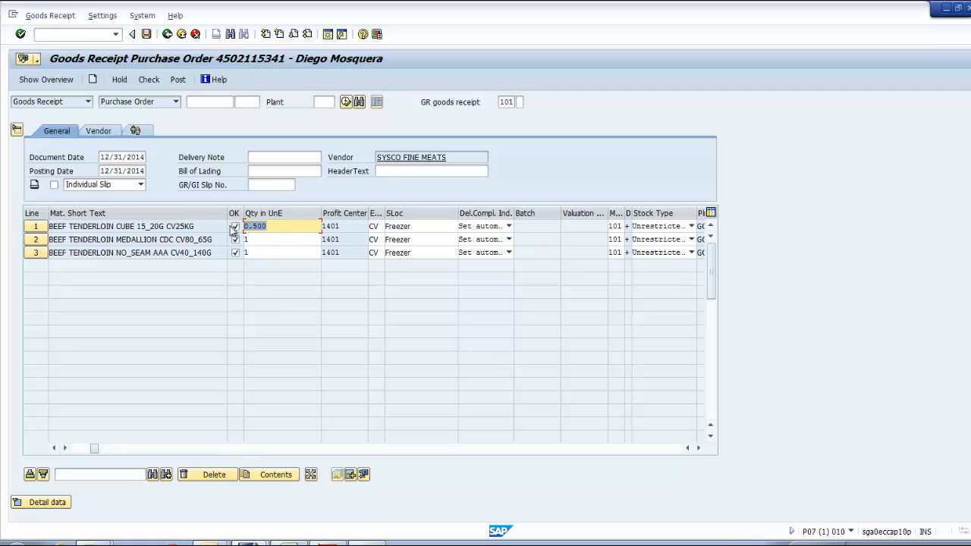
pyautogui.click(509, 226)
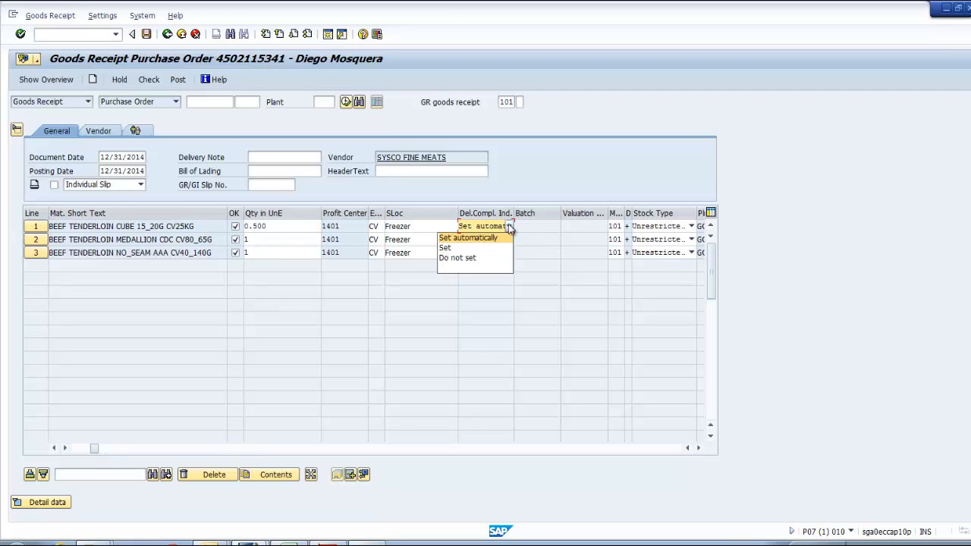
pyautogui.click(468, 238)
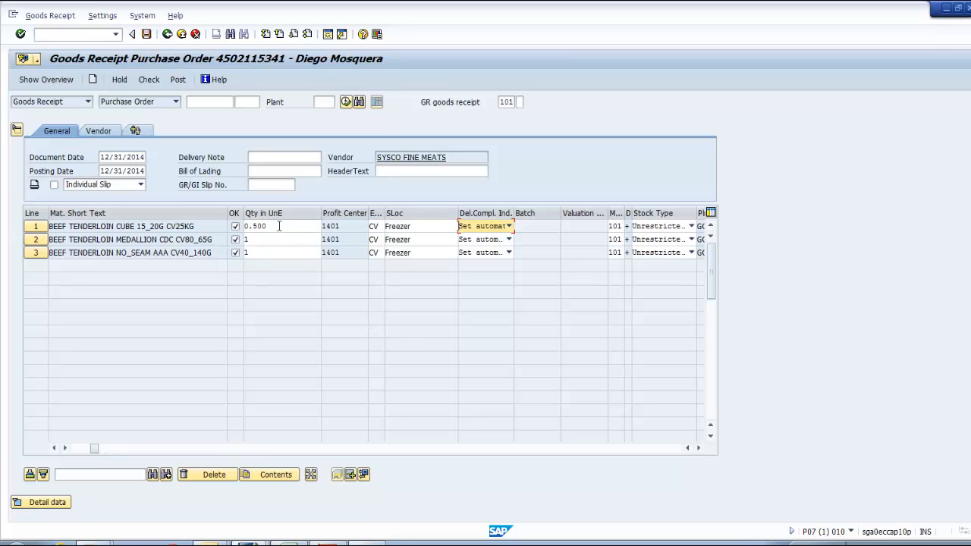
pyautogui.doubleClick(279, 226)
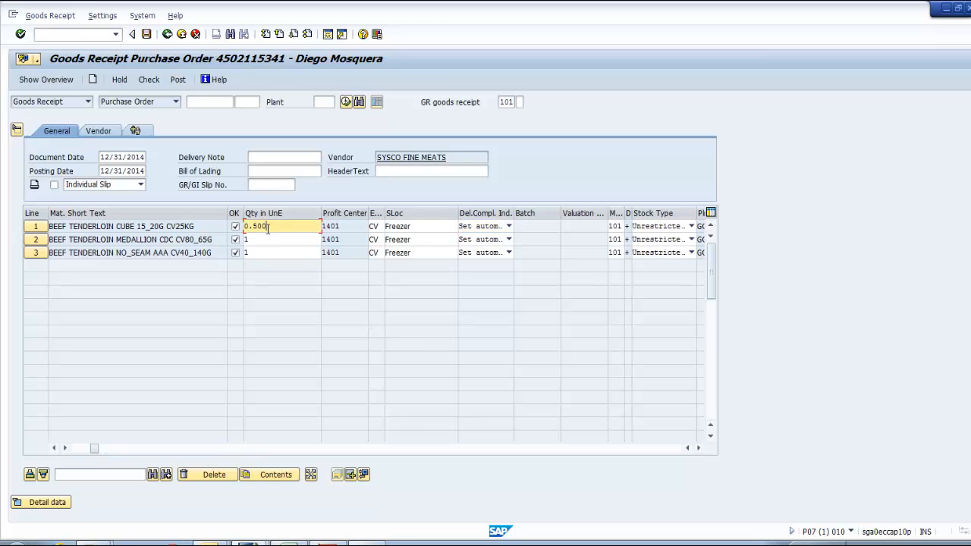
pyautogui.write('1')
# - Highlight the Material column and the Vendor Material Number column of the item list in turn
pyautogui.click(55, 449)
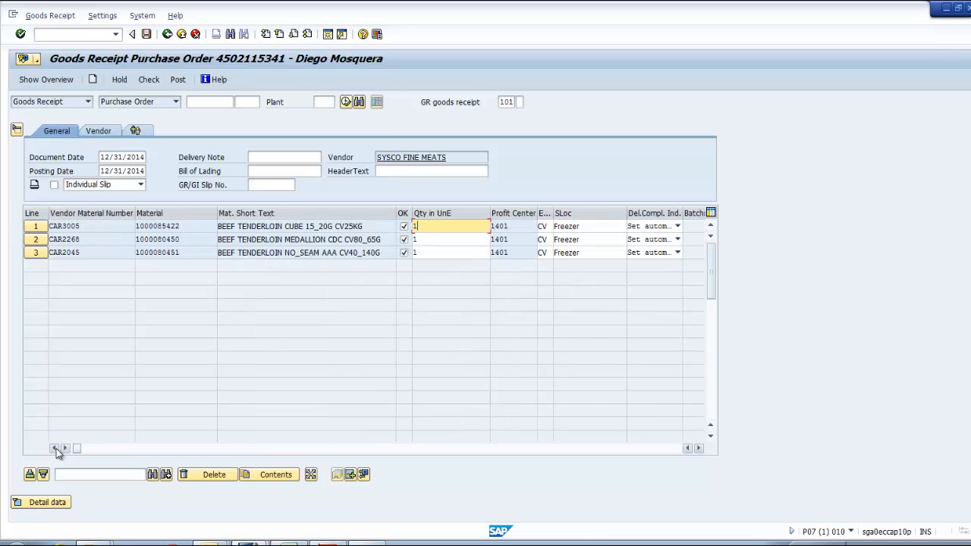
pyautogui.click(167, 213)
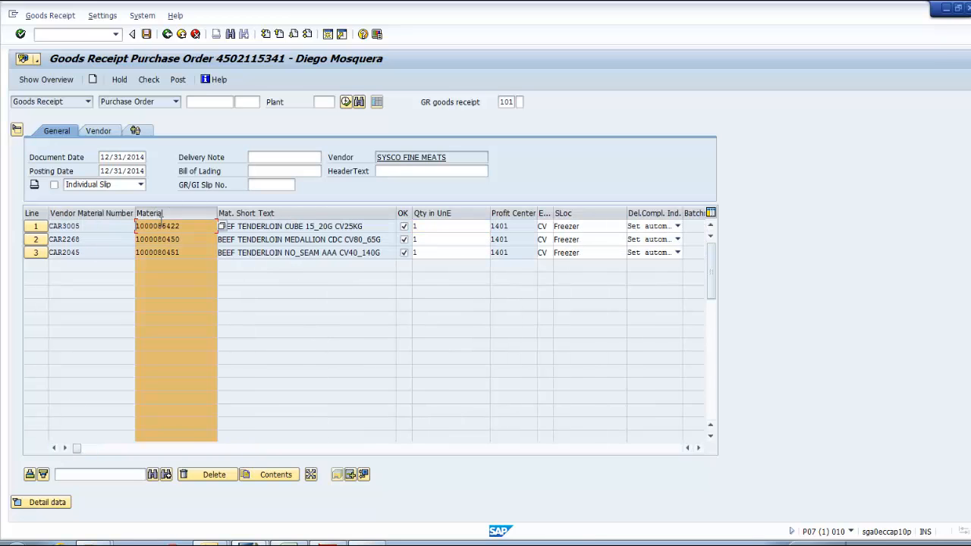
pyautogui.click(95, 214)
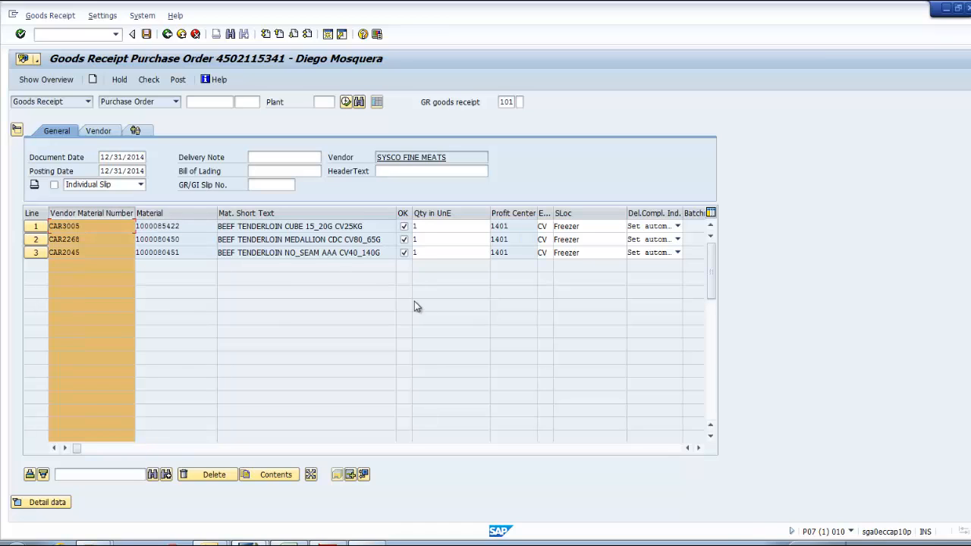
# - Review the short text, OK and quantity columns of the three lines, and line 1's delivery completed indicator options
pyautogui.click(304, 214)
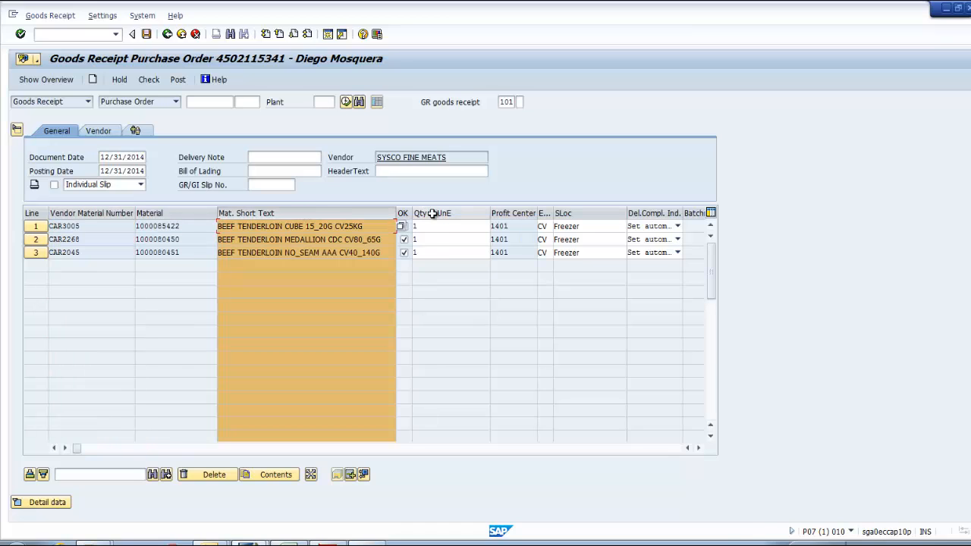
pyautogui.click(404, 211)
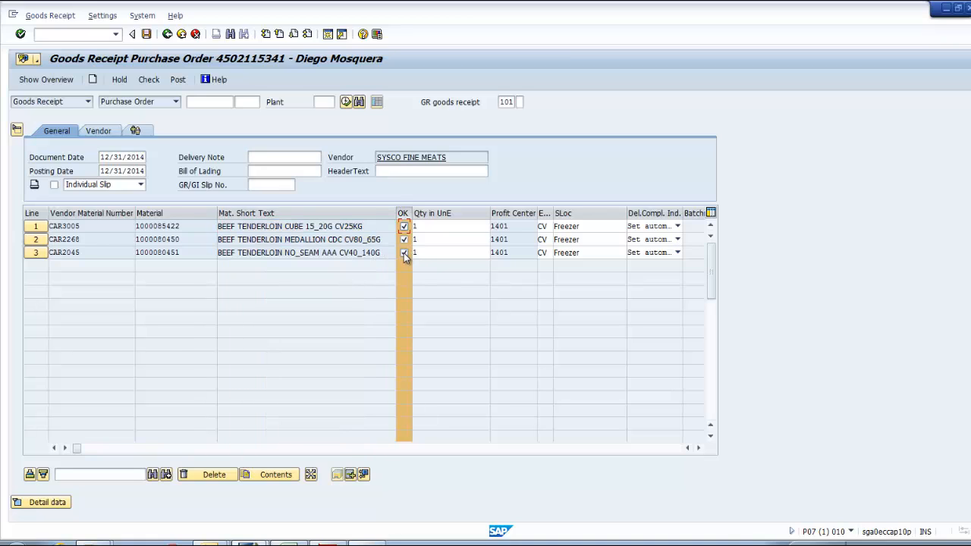
pyautogui.click(439, 225)
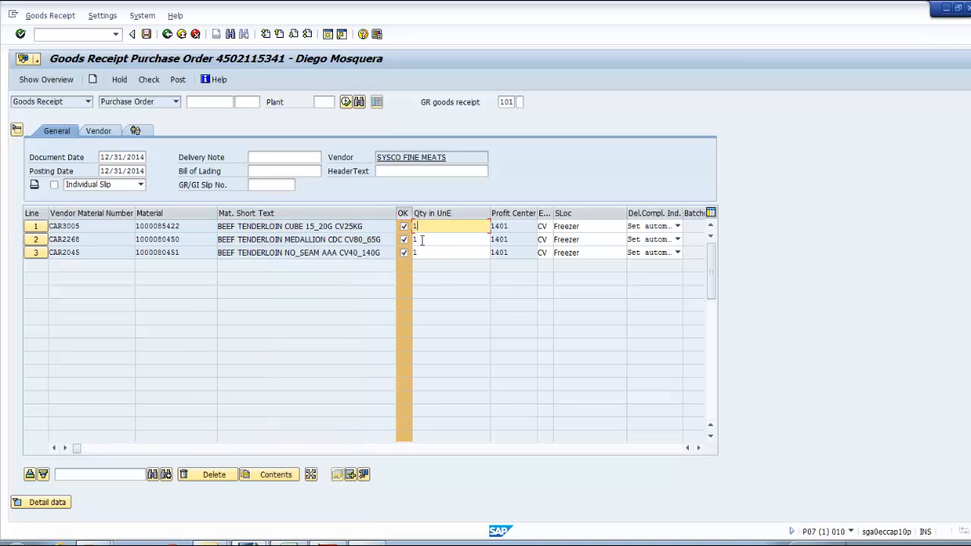
pyautogui.click(422, 240)
pyautogui.click(433, 252)
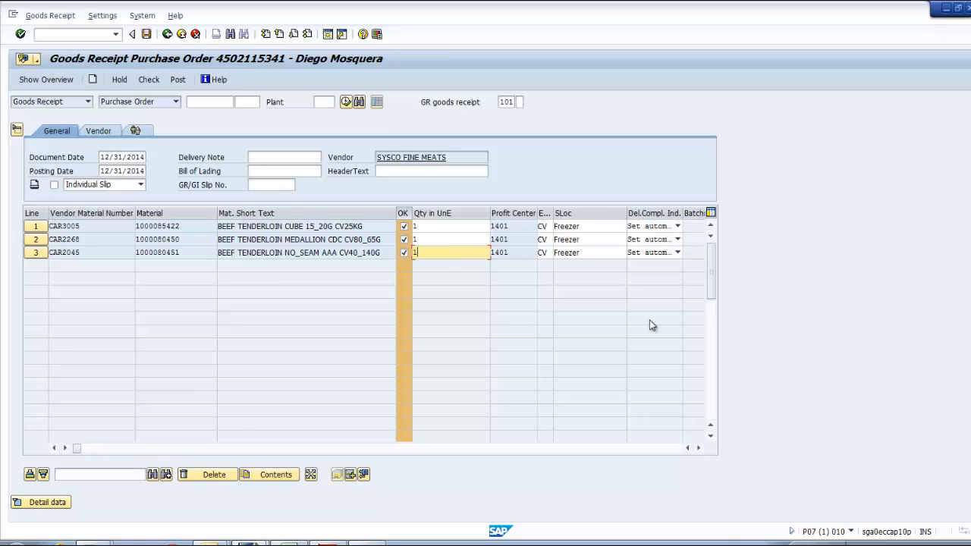
pyautogui.click(676, 227)
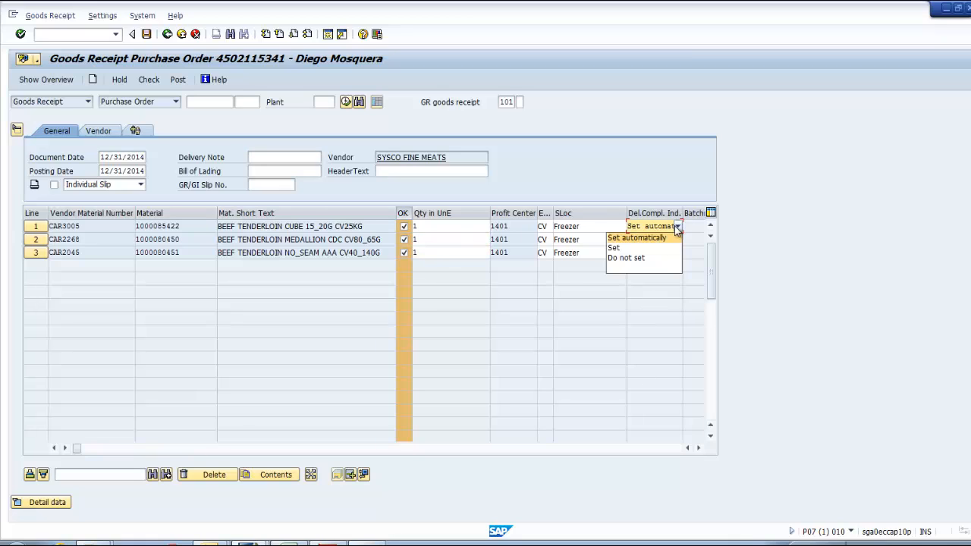
pyautogui.click(588, 363)
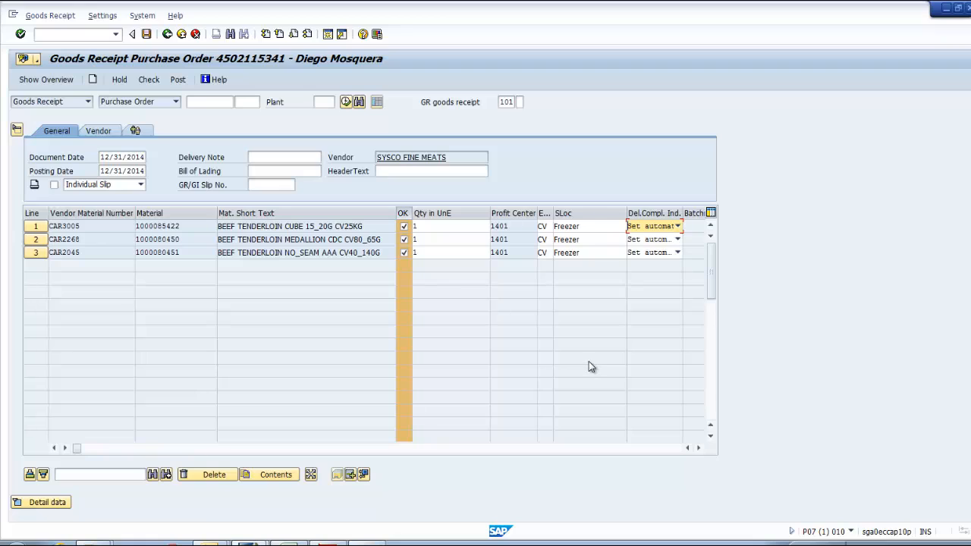
# - Clear the OK marks of all three goods receipt lines and mark them again
pyautogui.click(403, 226)
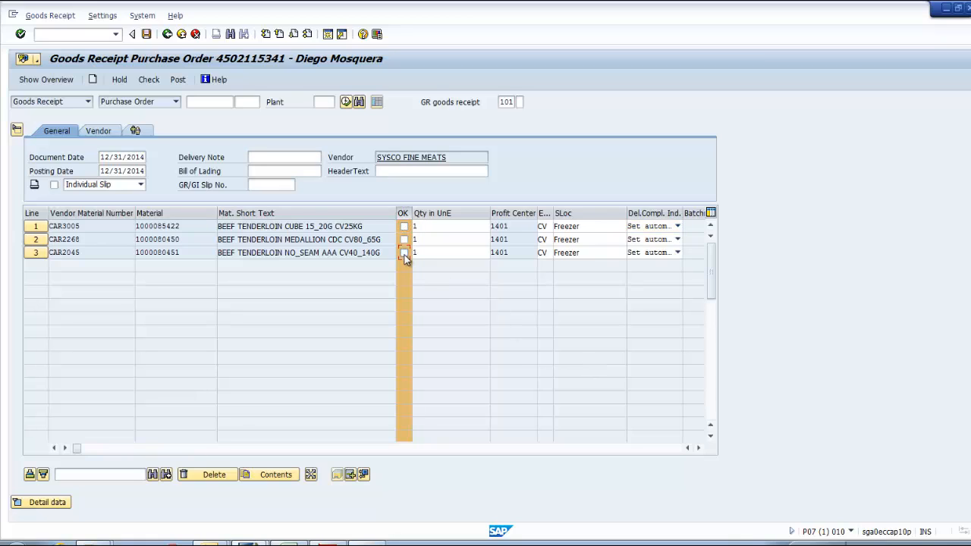
pyautogui.click(404, 254)
pyautogui.click(404, 227)
pyautogui.click(284, 478)
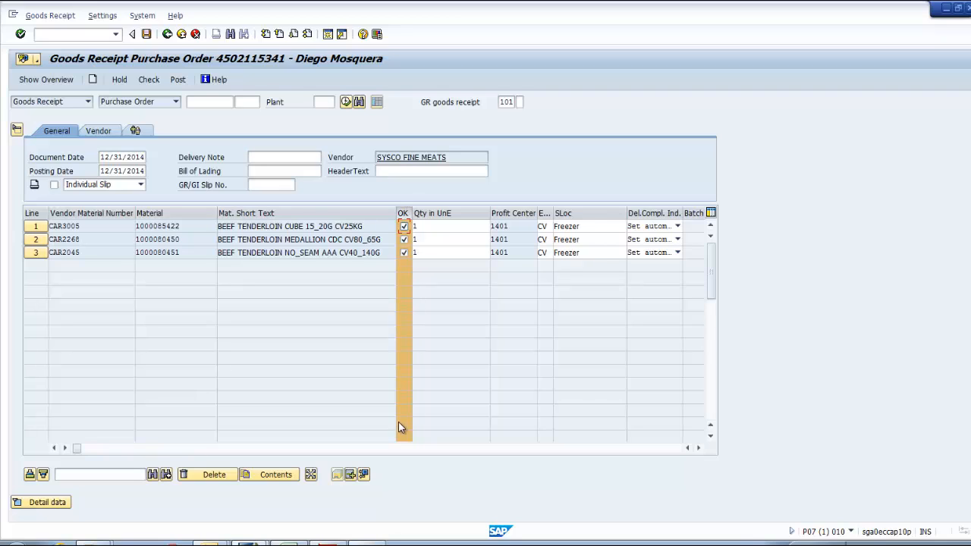
# - Remove the OK confirmation from each of the three goods receipt lines
pyautogui.click(403, 253)
pyautogui.click(403, 239)
pyautogui.click(405, 226)
pyautogui.click(368, 544)
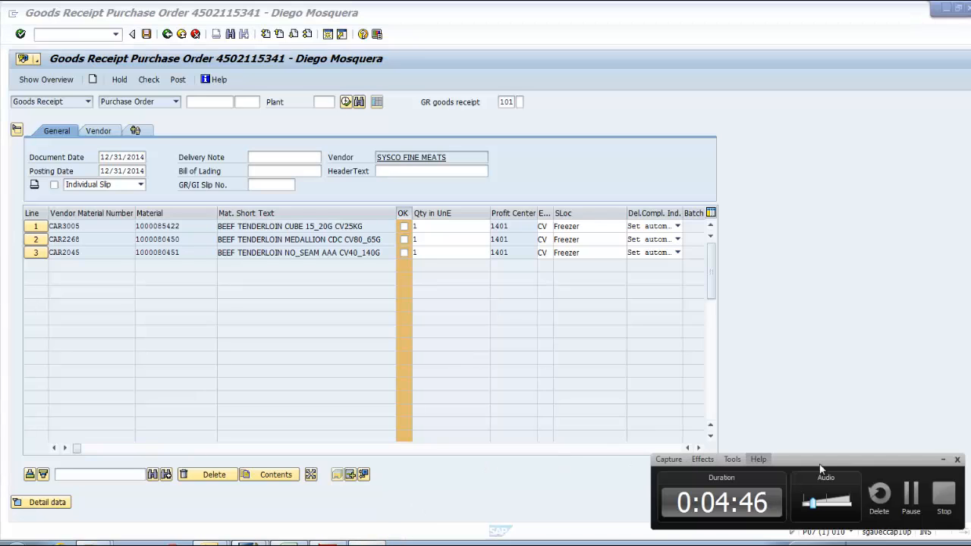
pyautogui.click(911, 494)
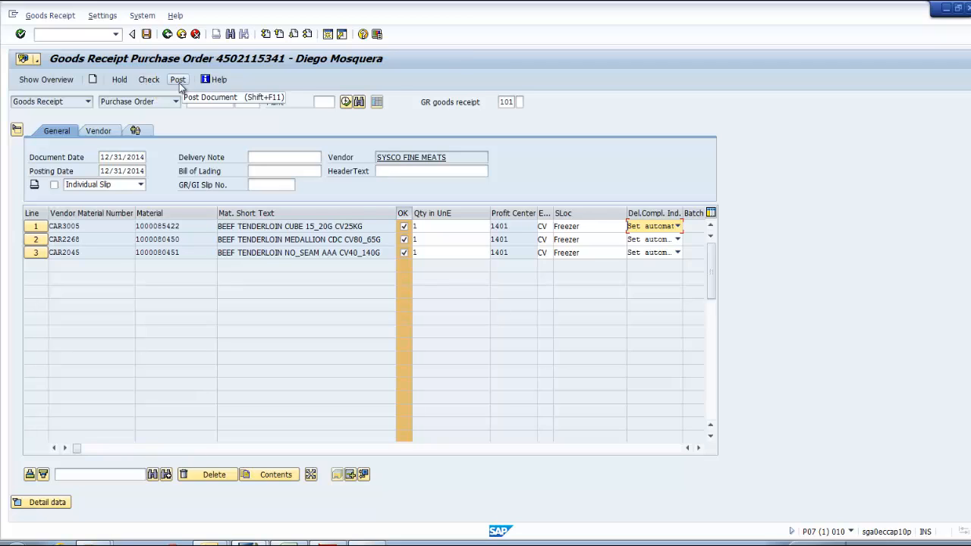
# - Run the document check on the goods receipt with all three lines marked OK
pyautogui.click(146, 79)
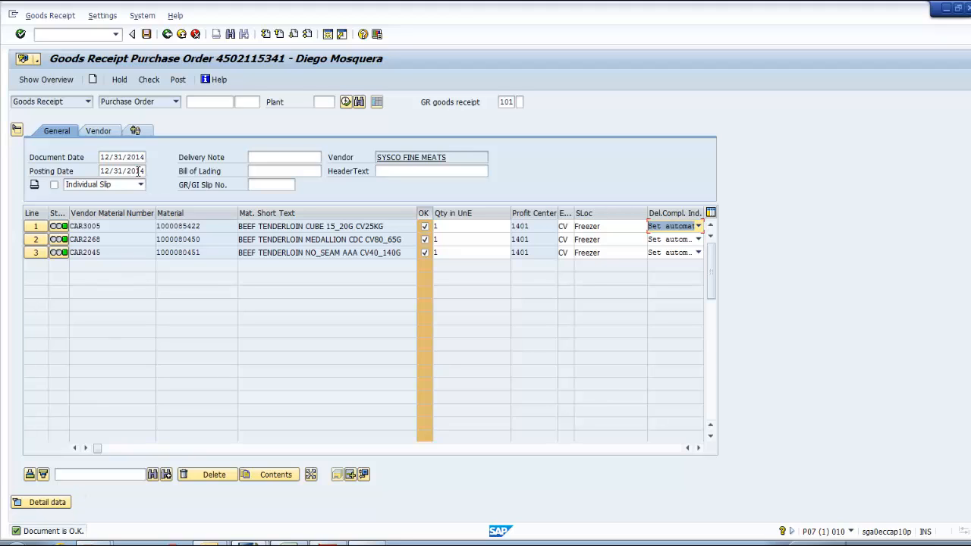
# - Go over the document and posting dates and choose December 31, 2014 in the document date calendar
pyautogui.click(128, 157)
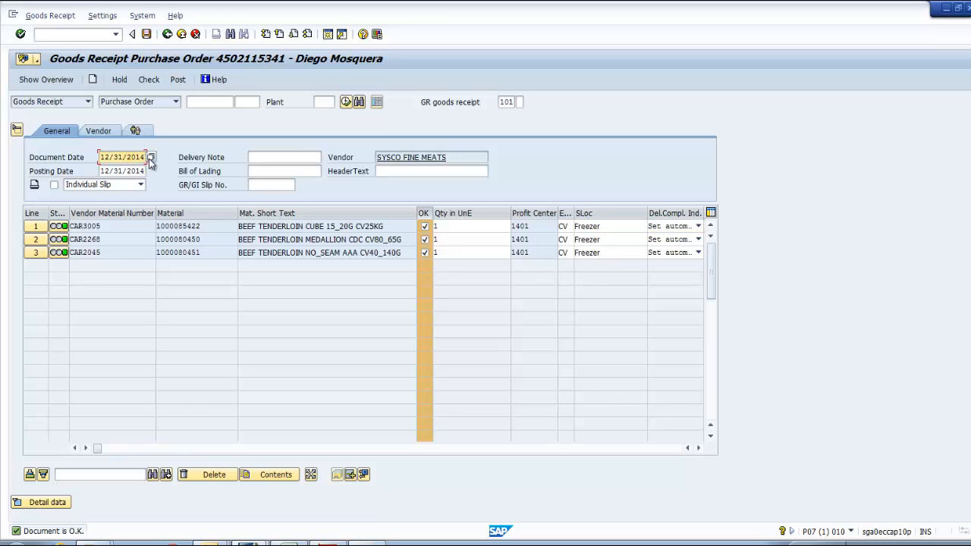
pyautogui.click(120, 171)
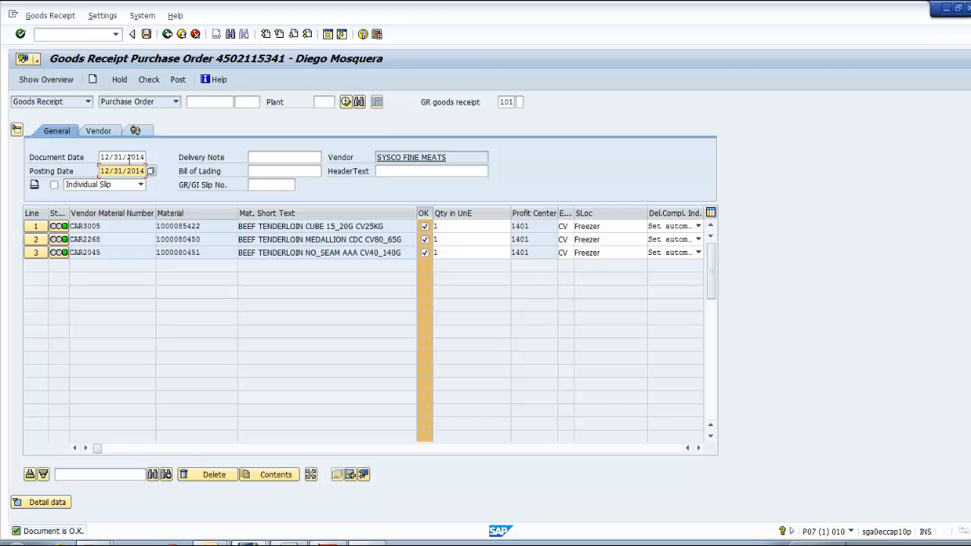
pyautogui.click(129, 157)
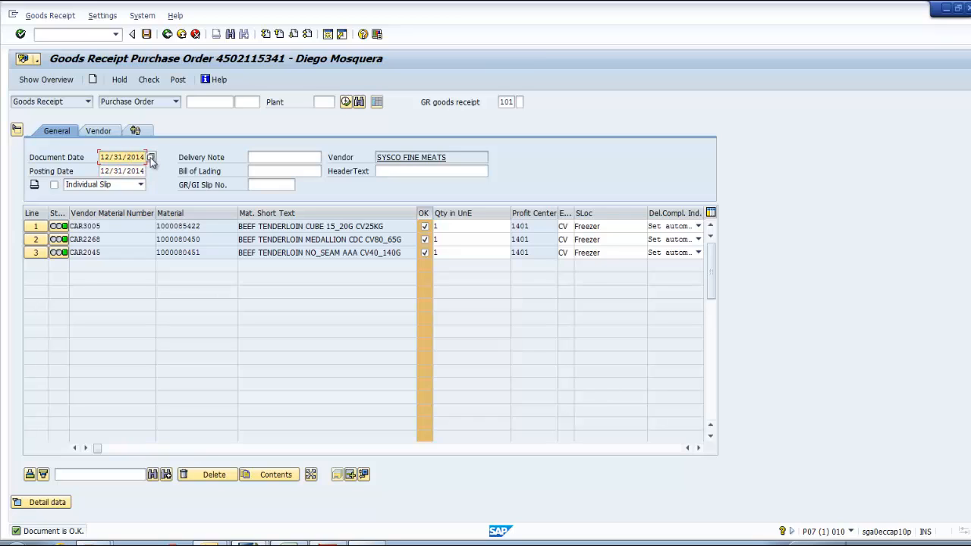
pyautogui.click(151, 158)
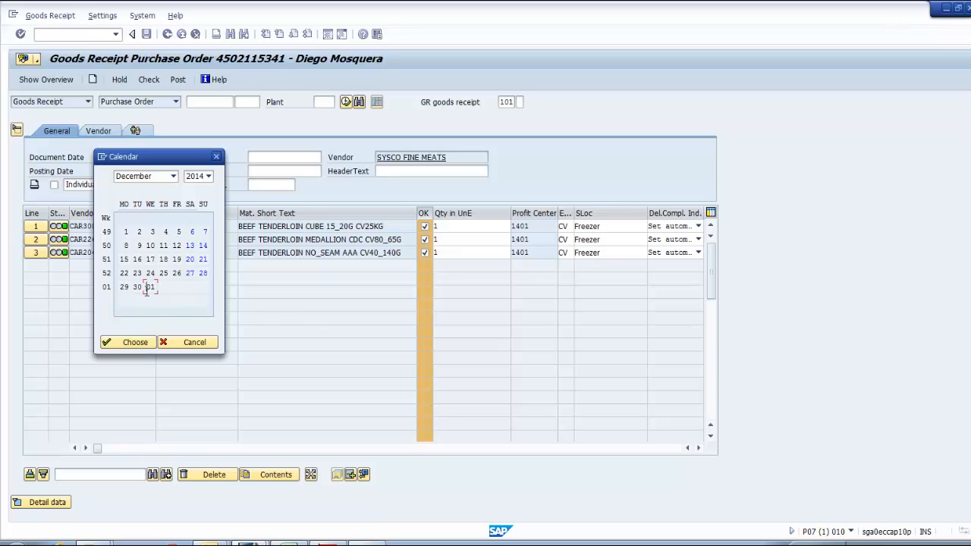
pyautogui.click(133, 342)
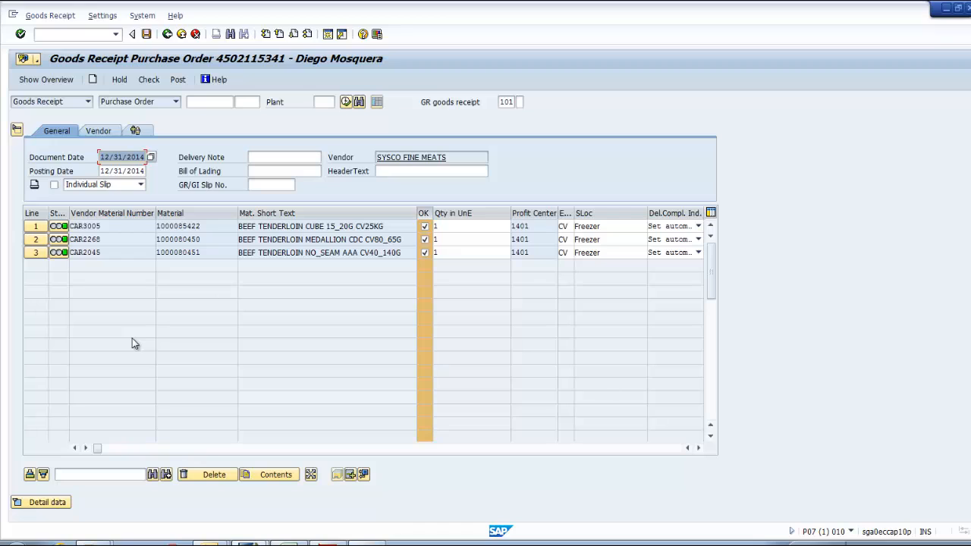
# - Set the document date to 12/23/2014 using the calendar
pyautogui.click(151, 157)
pyautogui.click(173, 176)
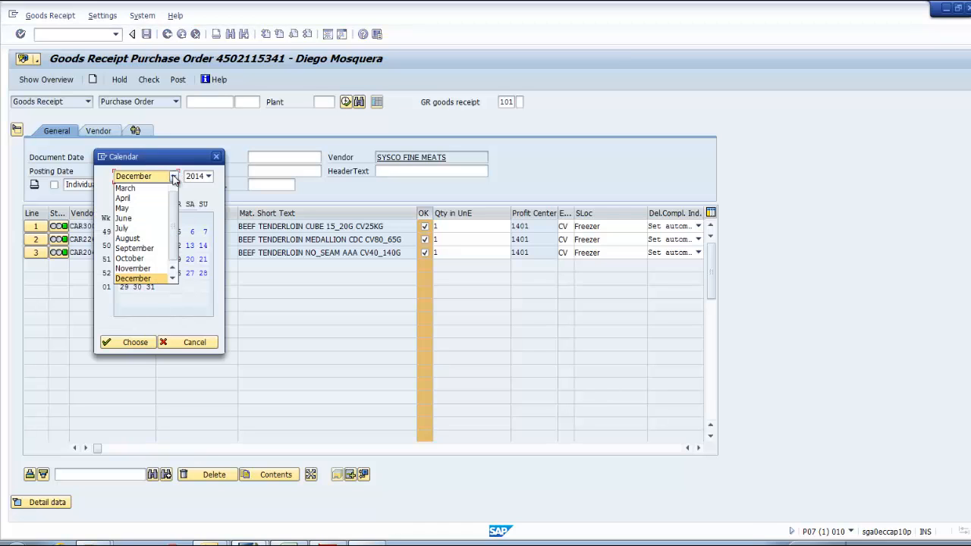
pyautogui.click(173, 176)
pyautogui.click(136, 273)
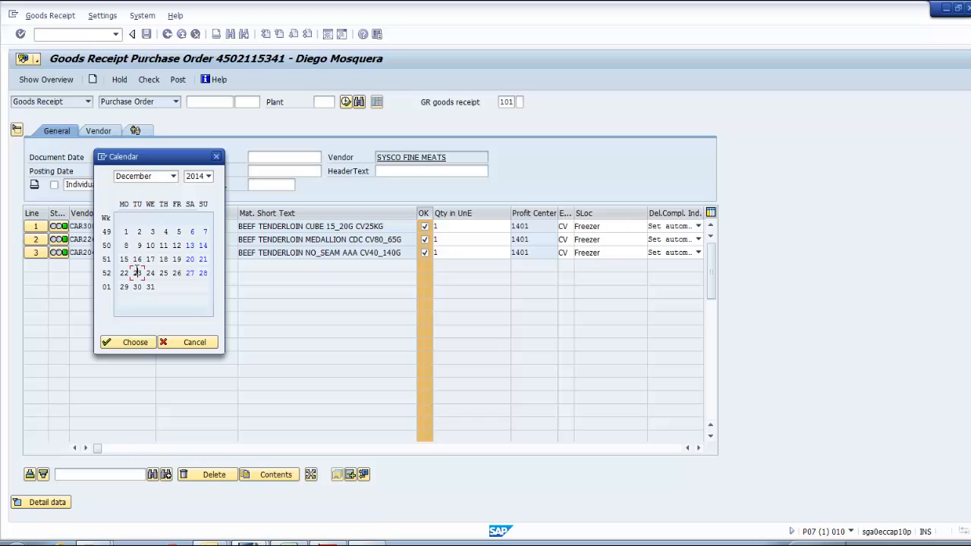
pyautogui.click(134, 342)
# - Set the posting date to 12/23/2014 using the calendar and post the goods receipt
pyautogui.click(130, 171)
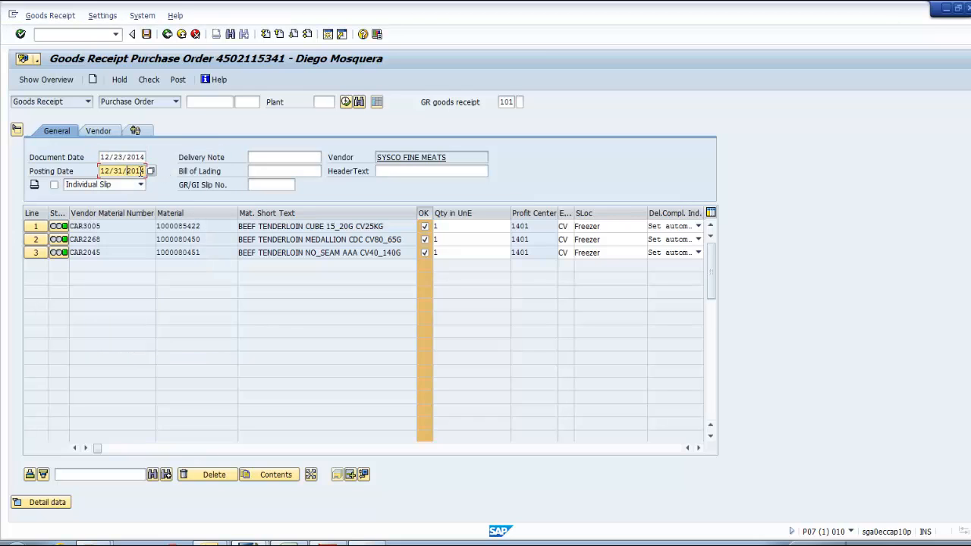
pyautogui.click(151, 172)
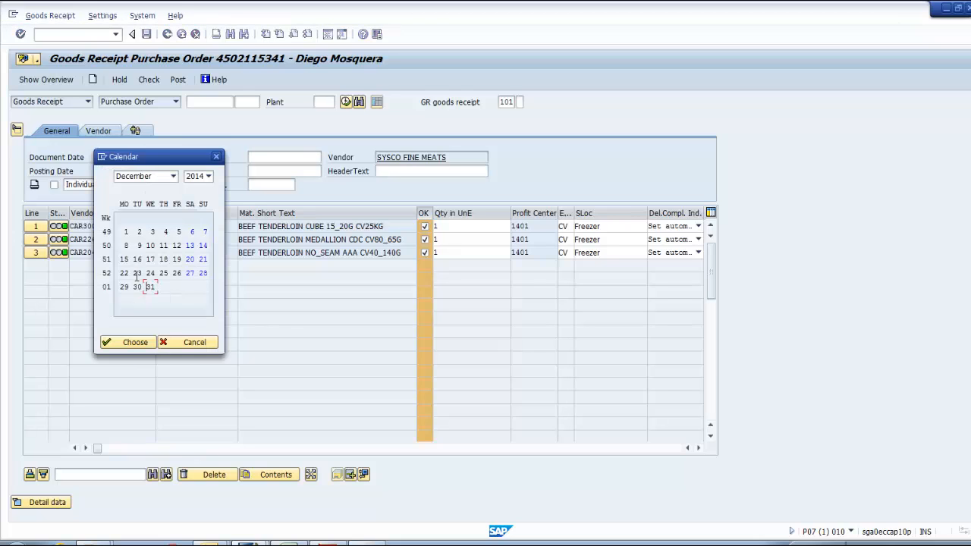
pyautogui.click(137, 273)
pyautogui.click(131, 347)
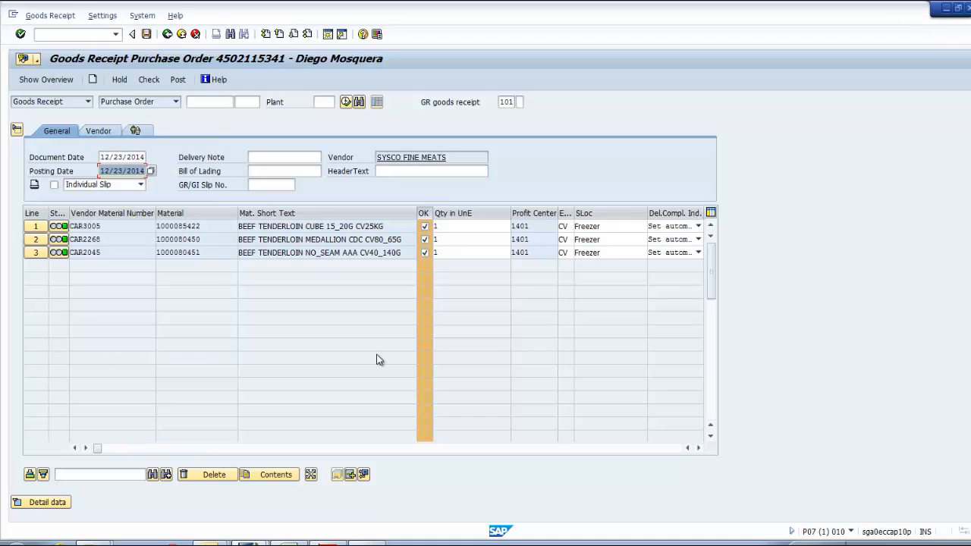
pyautogui.click(176, 81)
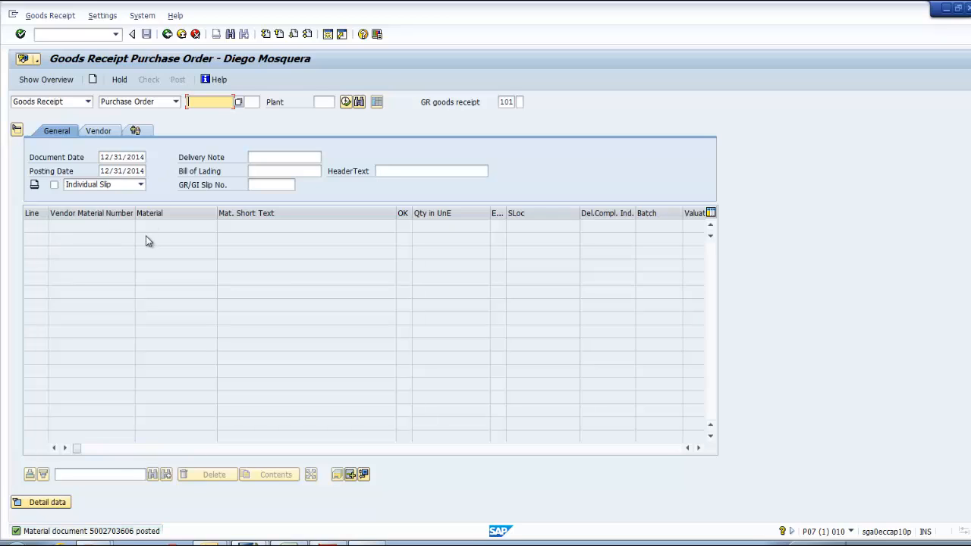
# - Open the details of the posting message and highlight the material document number in its heading
pyautogui.click(123, 535)
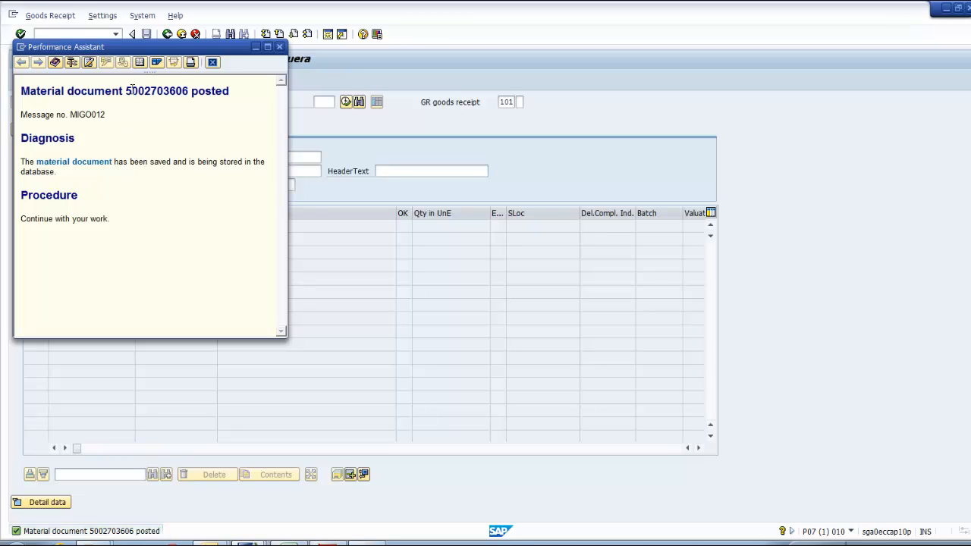
pyautogui.moveTo(126, 91); pyautogui.dragTo(188, 91)
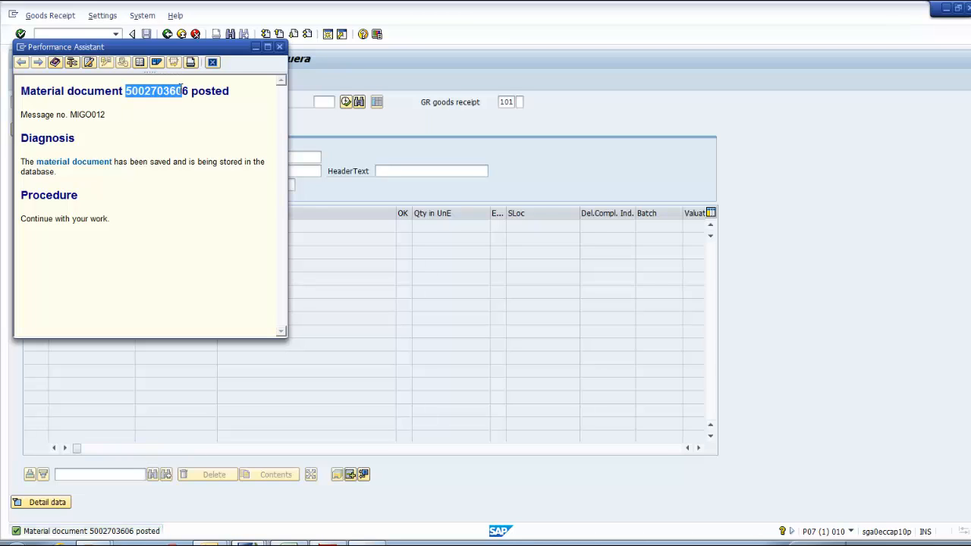
pyautogui.click(179, 226)
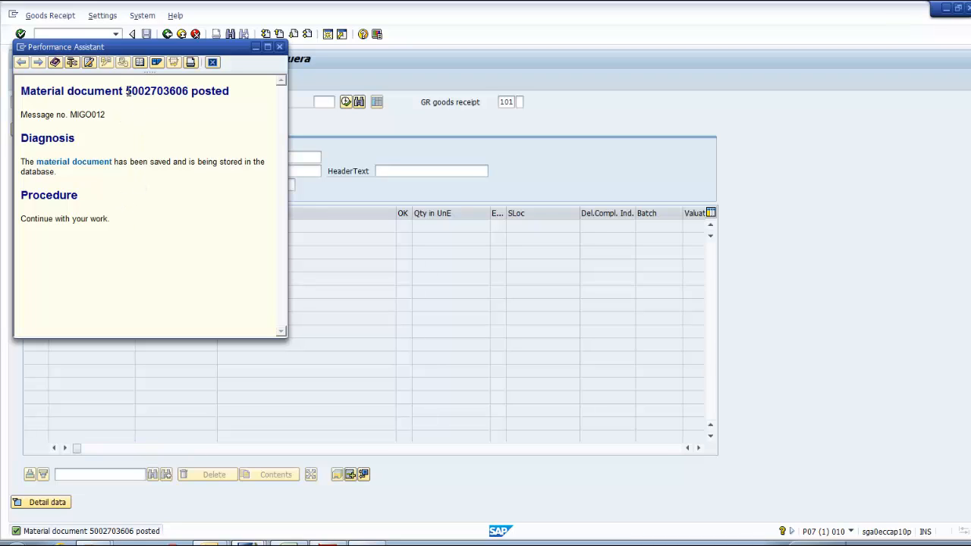
pyautogui.moveTo(127, 91); pyautogui.dragTo(178, 92)
pyautogui.click(194, 114)
pyautogui.moveTo(126, 91); pyautogui.dragTo(189, 91)
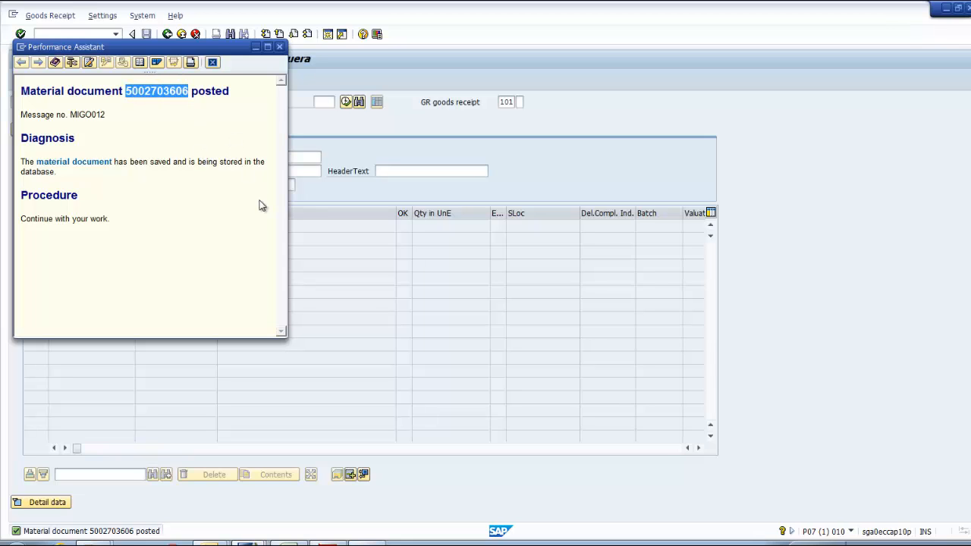